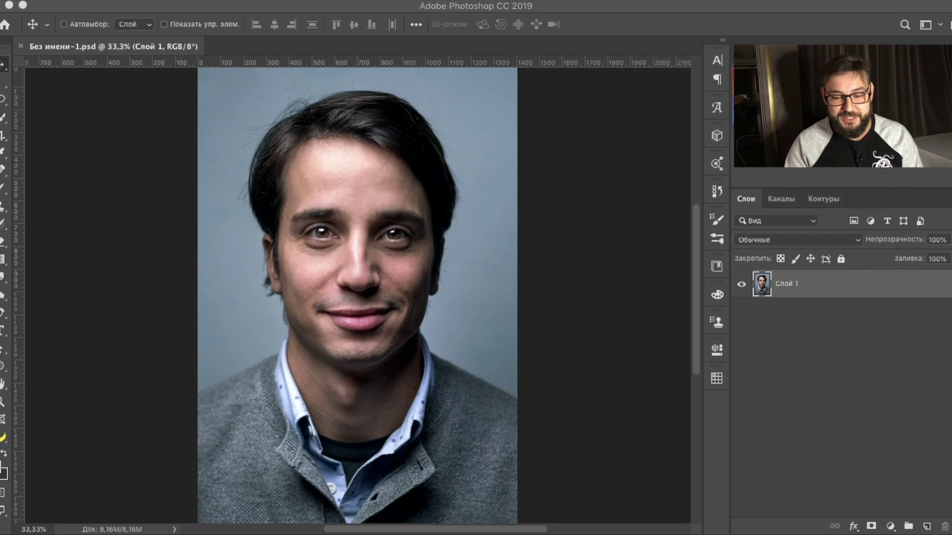
Switch to the Mixer Brush with a 50 px soft round tip and the Влажная (Moist) preset.
left_click(2, 194)
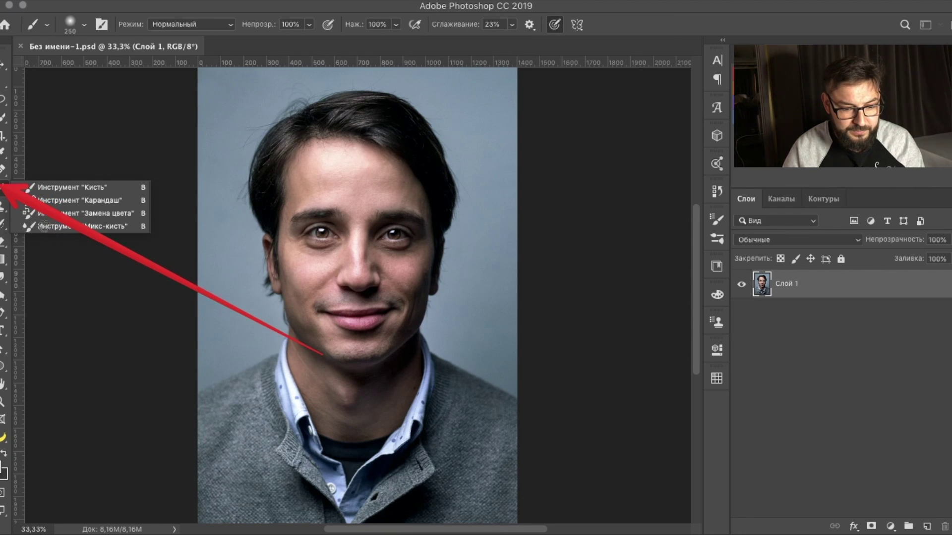
left_click(49, 229)
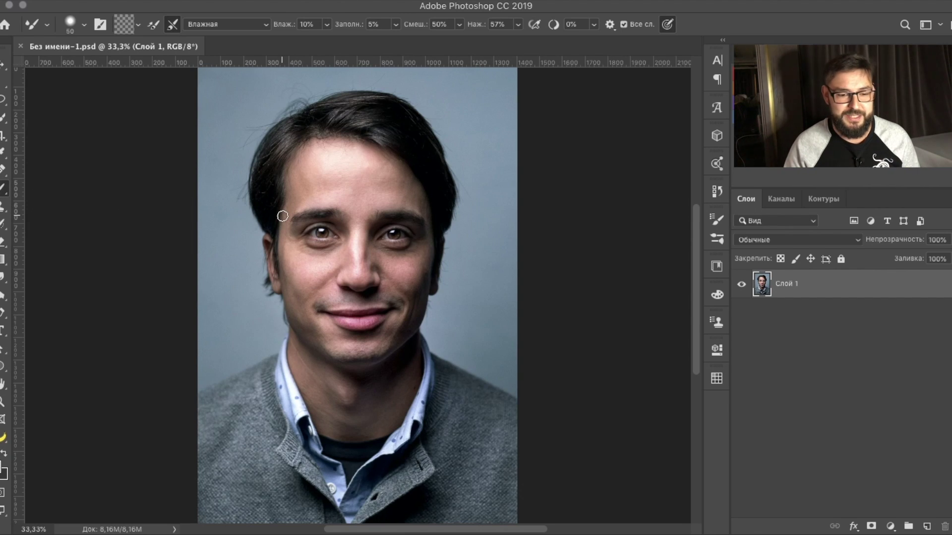
left_click(84, 26)
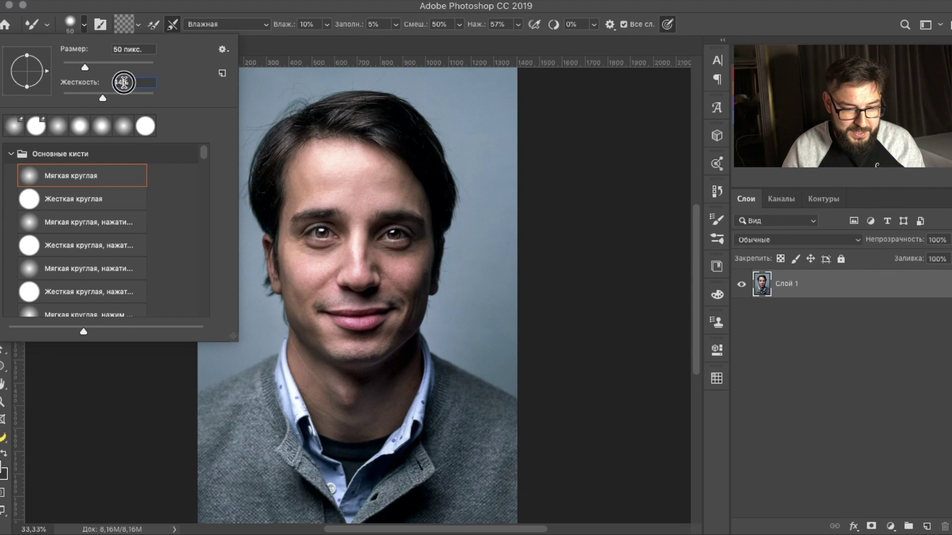
left_click(138, 24)
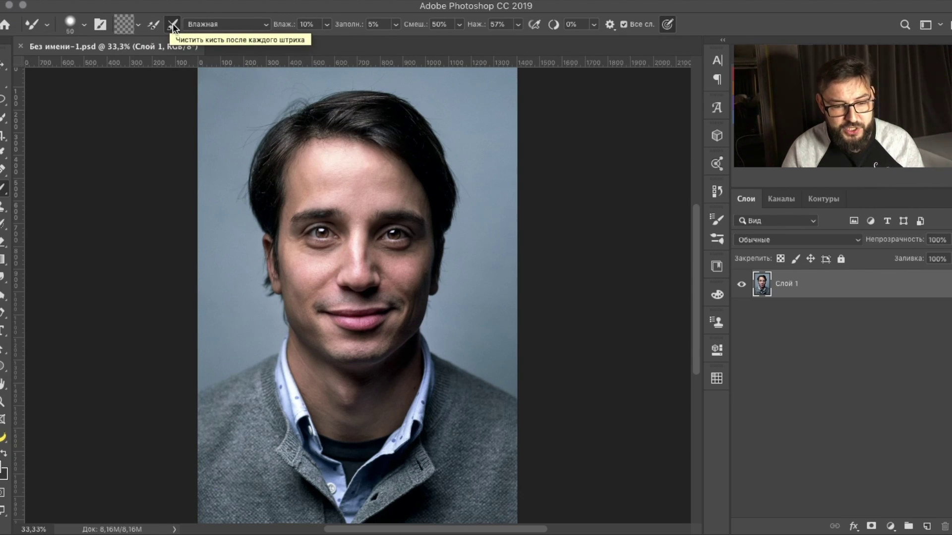
left_click(203, 23)
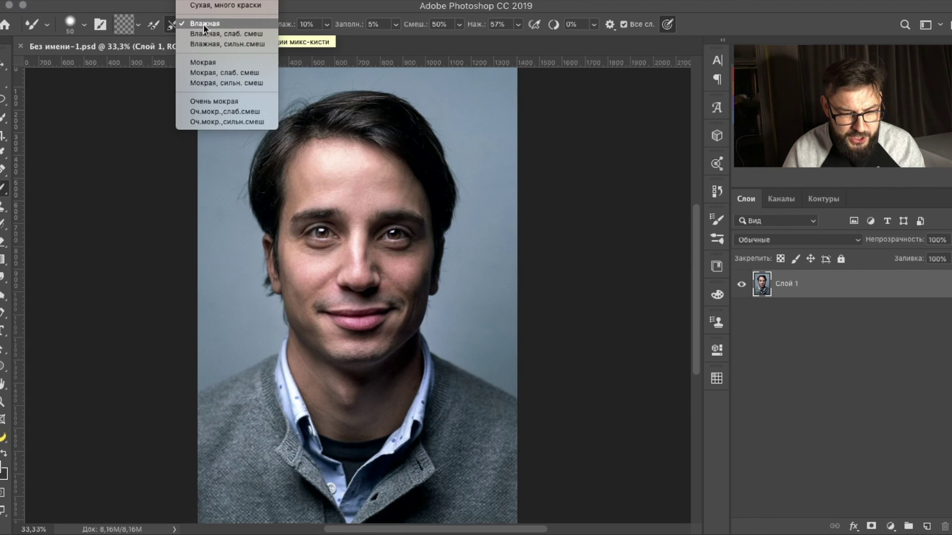
left_click(202, 23)
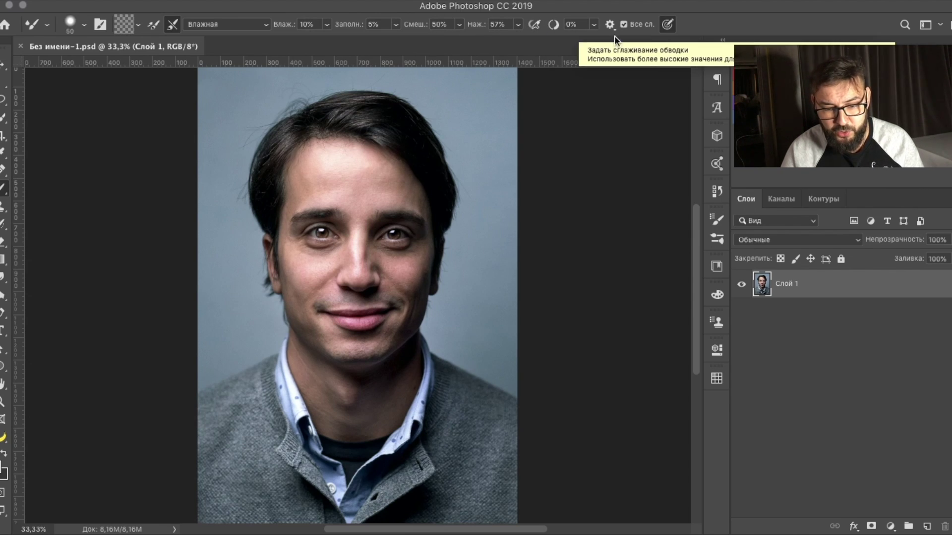
Add an empty layer Слой 2, lower Слой 1's opacity, and make Слой 2 active.
left_click(927, 528)
left_click(806, 322)
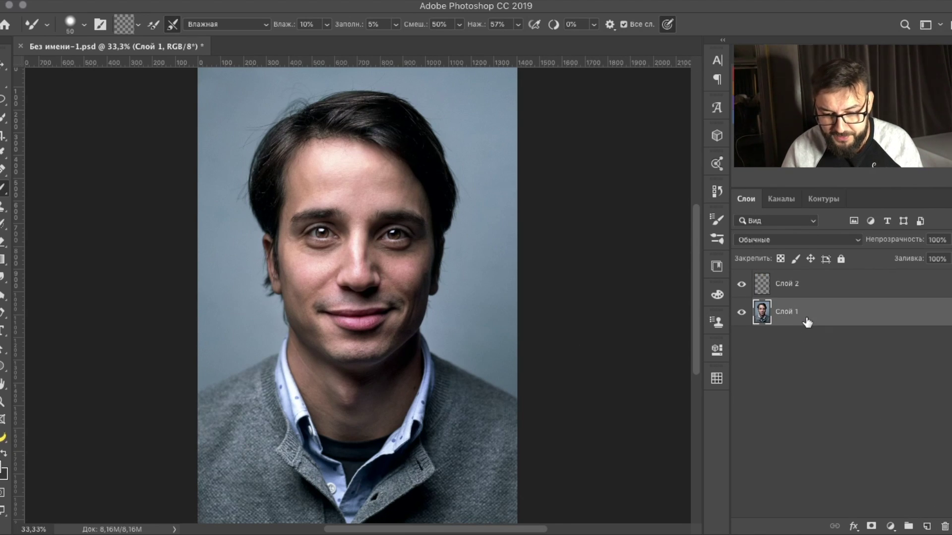
left_click_drag(907, 241, 886, 245)
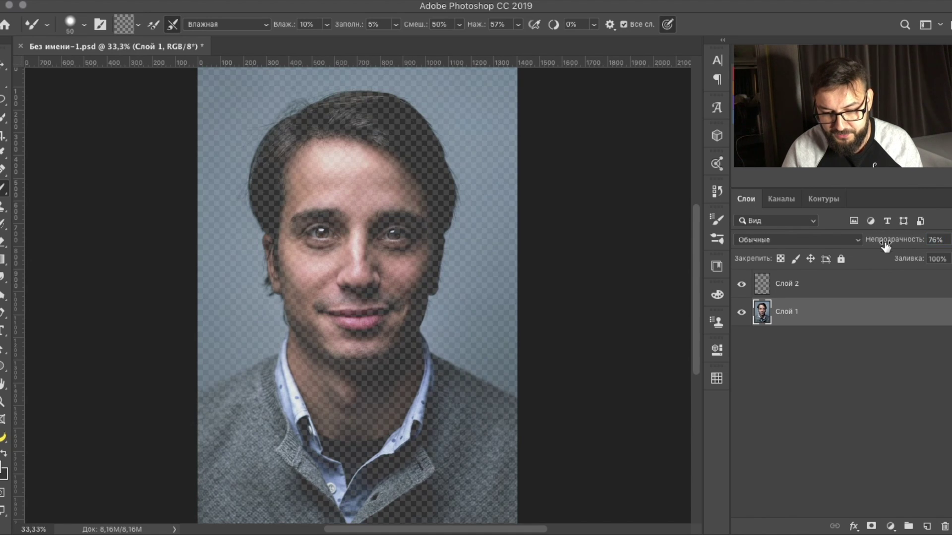
left_click(805, 288)
Blend skin paint down the nose, under the left eye and over the left cheek.
scroll(353, 302, "up", 5, "alt")
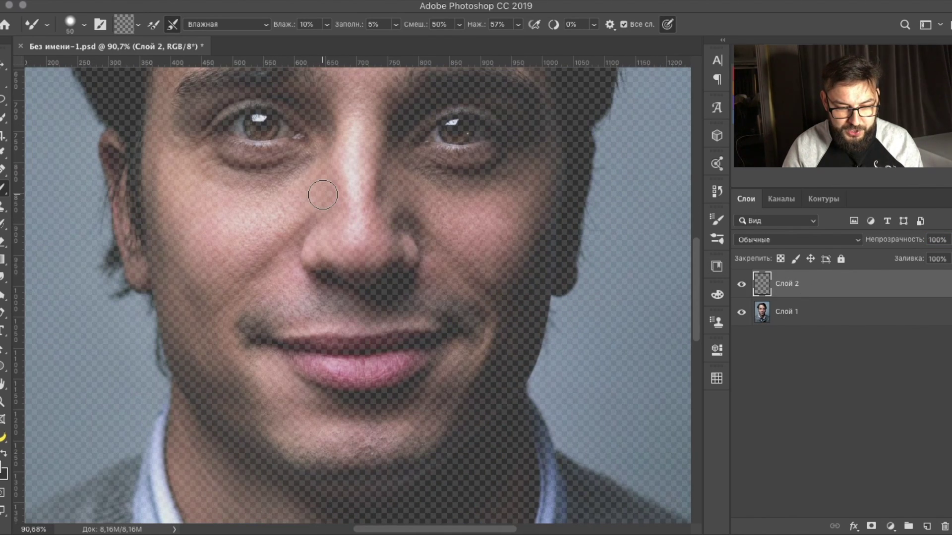
scroll(323, 195, "up", 3)
scroll(323, 194, "up", 2)
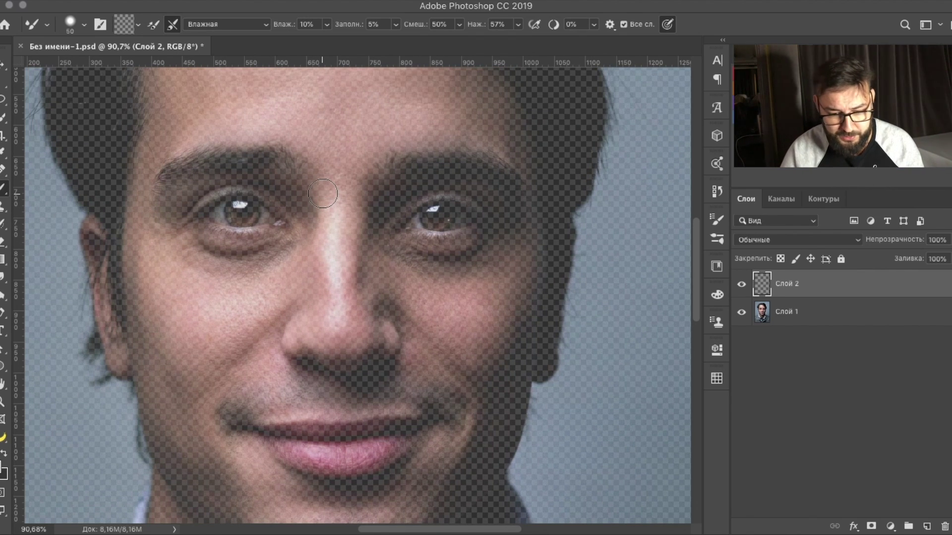
mouse_move(318, 160)
left_mouse_down()
mouse_move(329, 191)
mouse_move(337, 338)
left_mouse_up()
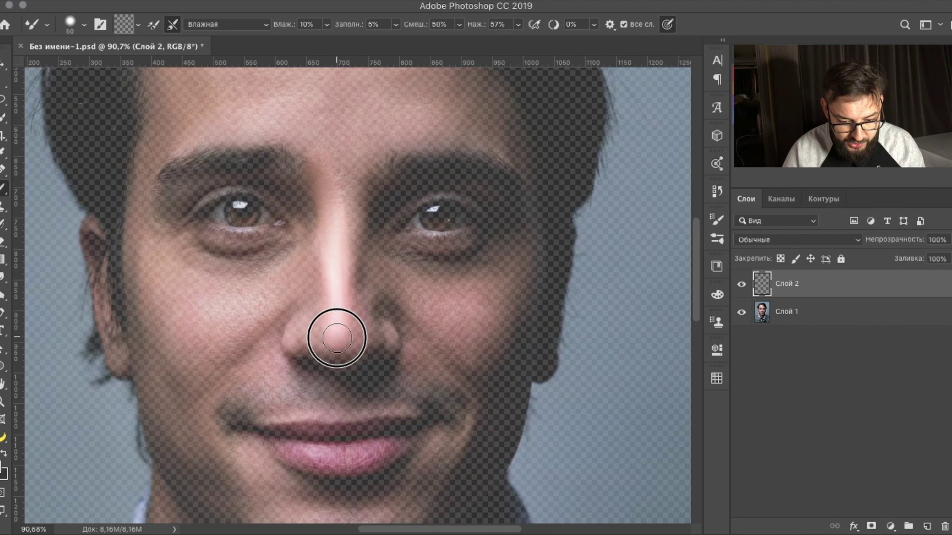
mouse_move(330, 237)
left_mouse_down()
mouse_move(319, 234)
mouse_move(297, 287)
mouse_move(319, 264)
mouse_move(304, 329)
mouse_move(318, 329)
mouse_move(297, 303)
mouse_move(266, 335)
left_mouse_up()
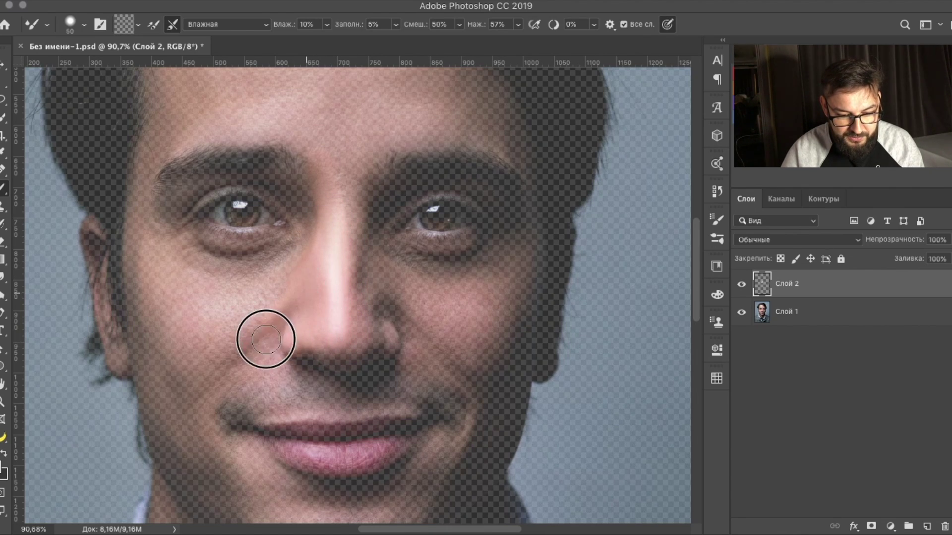
mouse_move(307, 237)
left_mouse_down()
mouse_move(240, 283)
mouse_move(293, 257)
mouse_move(231, 268)
mouse_move(185, 251)
mouse_move(314, 272)
mouse_move(221, 336)
mouse_move(271, 307)
mouse_move(223, 357)
mouse_move(228, 303)
mouse_move(198, 340)
mouse_move(182, 314)
mouse_move(166, 325)
mouse_move(183, 270)
mouse_move(155, 318)
mouse_move(158, 251)
mouse_move(145, 303)
left_mouse_up()
left_click_drag(154, 243, 139, 276)
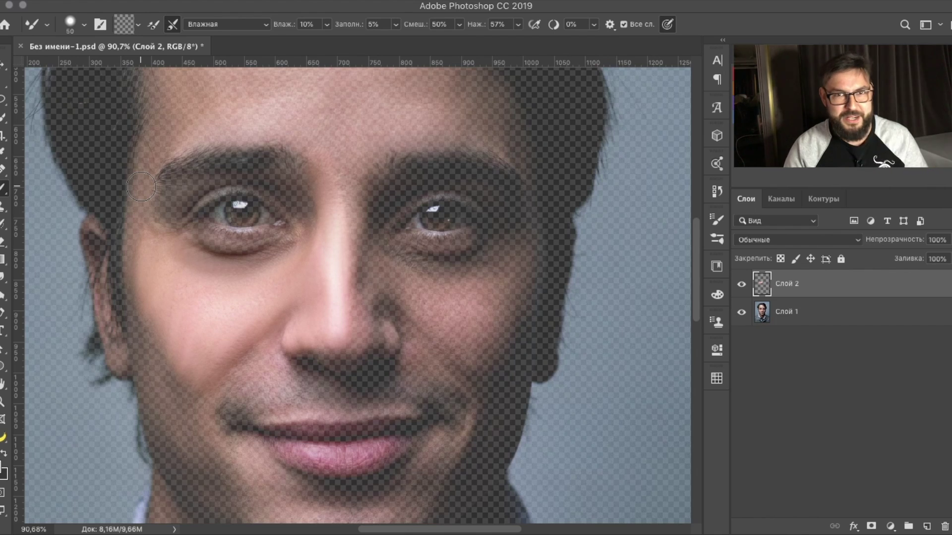
Resize the brush larger and keep smoothing the broader areas of the portrait.
scroll(355, 162, "right", 2)
scroll(355, 163, "down", 2)
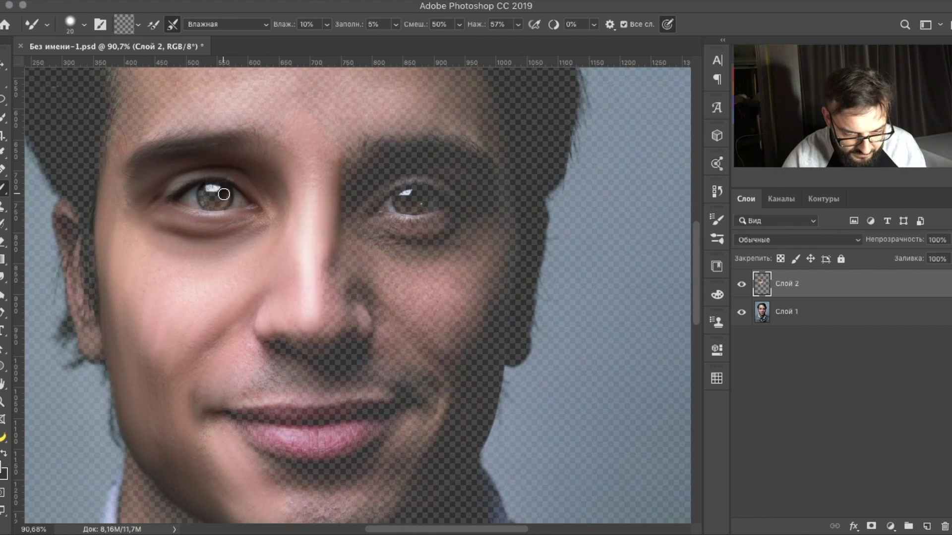
scroll(344, 285, "down", 5)
key("bracketleft")
scroll(382, 231, "up", 5)
scroll(297, 102, "down", 3)
key("bracketright")
key("bracketright")
scroll(394, 308, "down", 3)
scroll(442, 455, "down", 2)
scroll(441, 455, "down", 3)
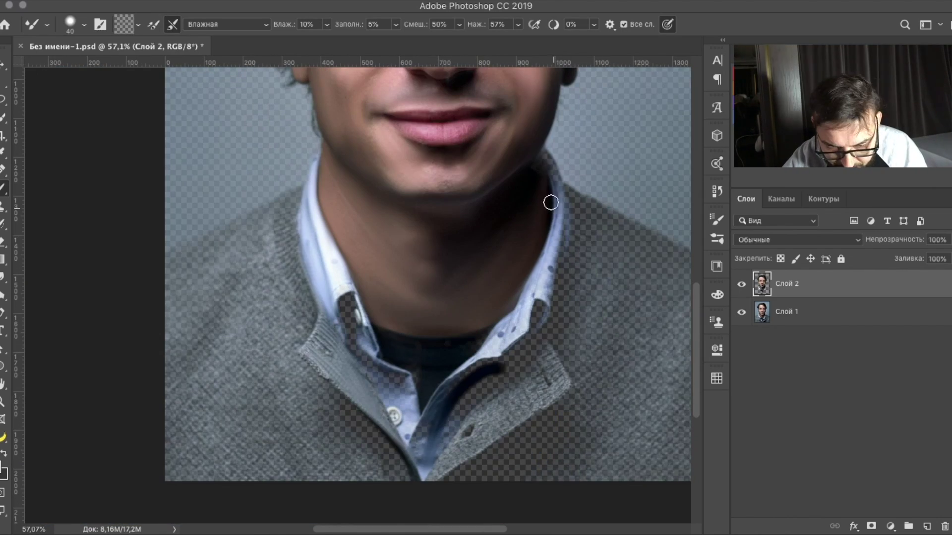
left_click_drag(493, 372, 514, 382)
key("bracketright")
key("bracketright")
scroll(326, 258, "down", 3)
scroll(297, 403, "up", 1)
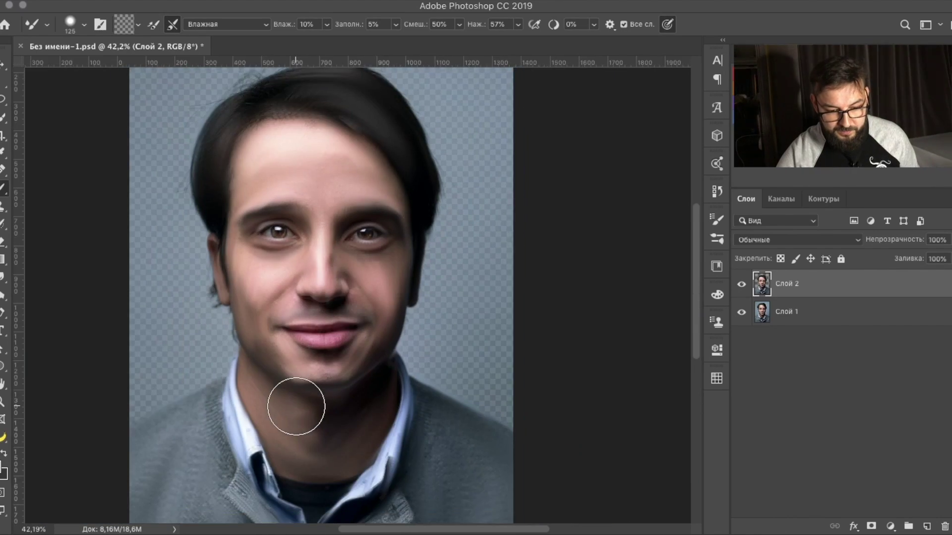
scroll(296, 407, "down", 1)
scroll(296, 406, "up", 5)
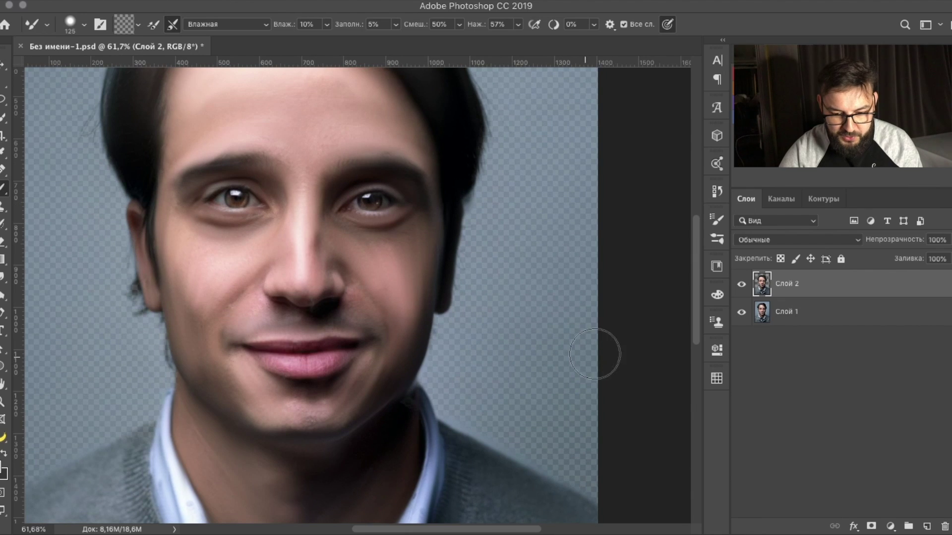
Toggle Слой 2's visibility to compare with the original, then reselect Слой 2.
left_click(741, 284)
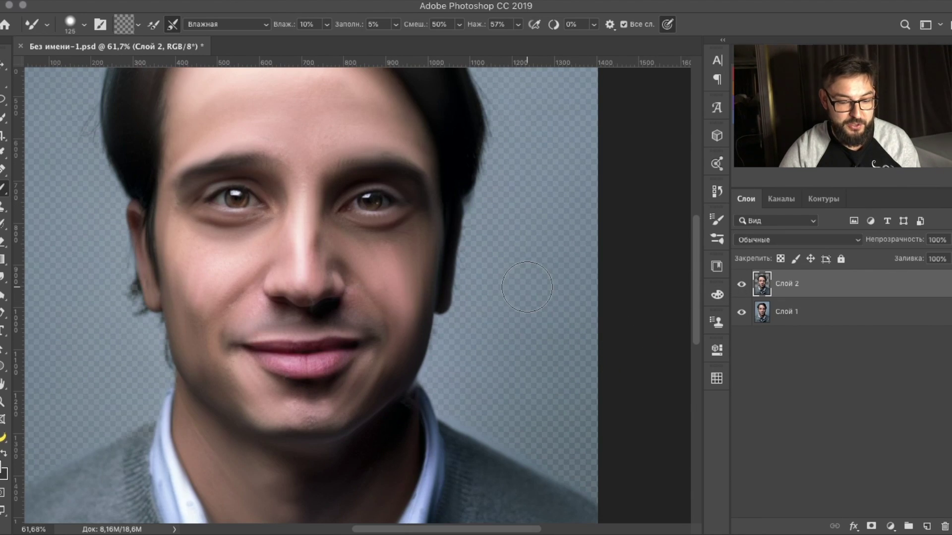
left_click(789, 315)
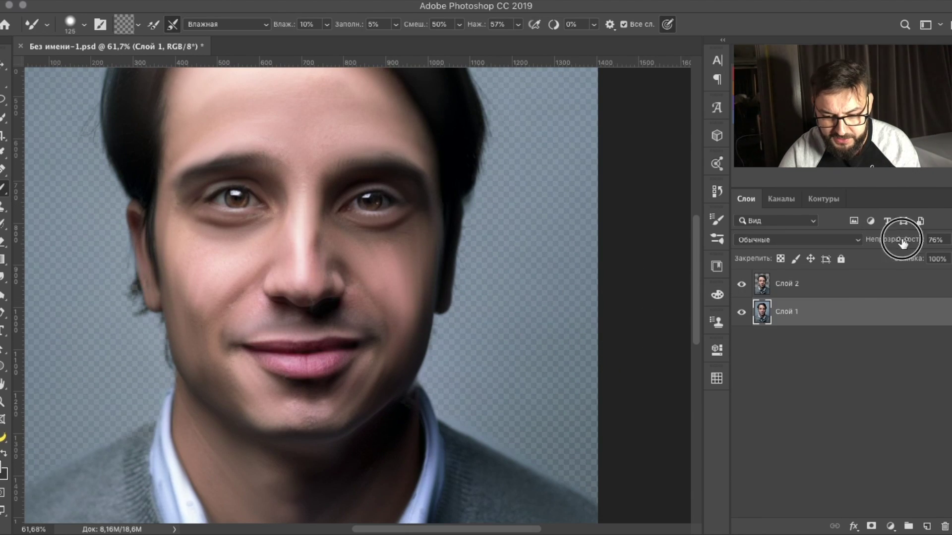
left_click(821, 288)
Apply the Oil Paint filter to Слой 2 with its current settings.
left_click(457, 1)
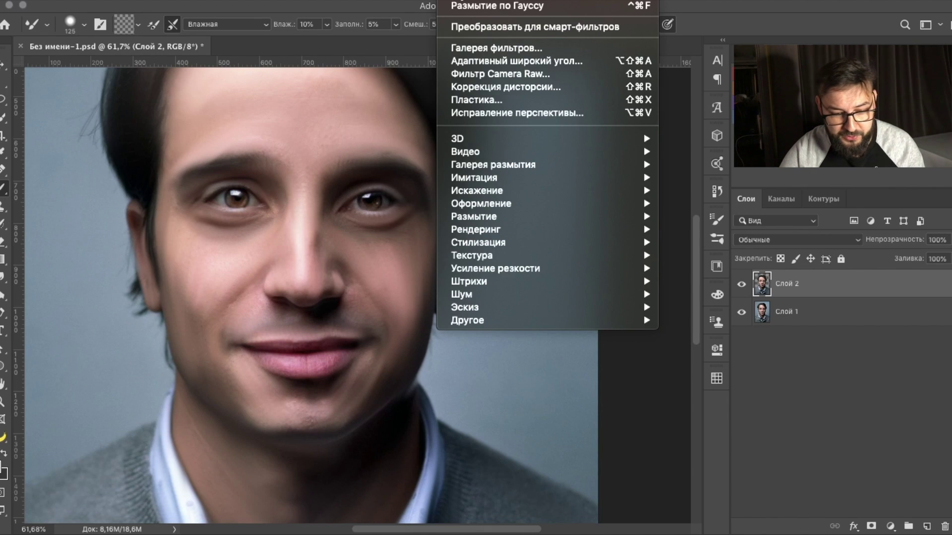
mouse_move(478, 242)
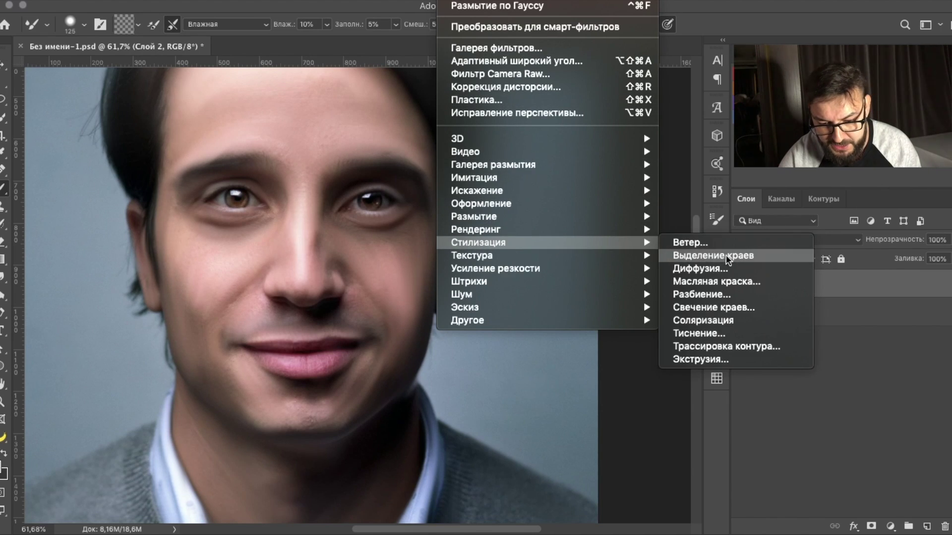
left_click(721, 280)
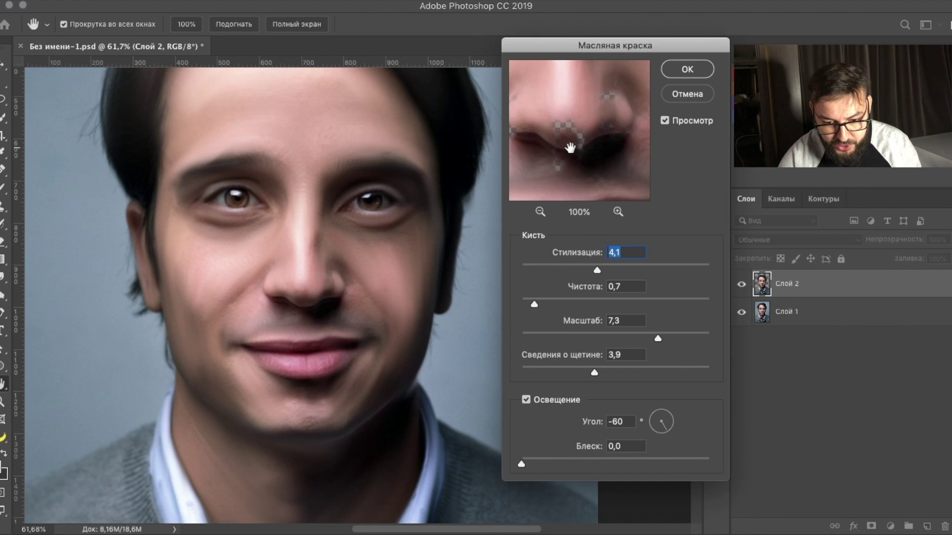
left_click(686, 97)
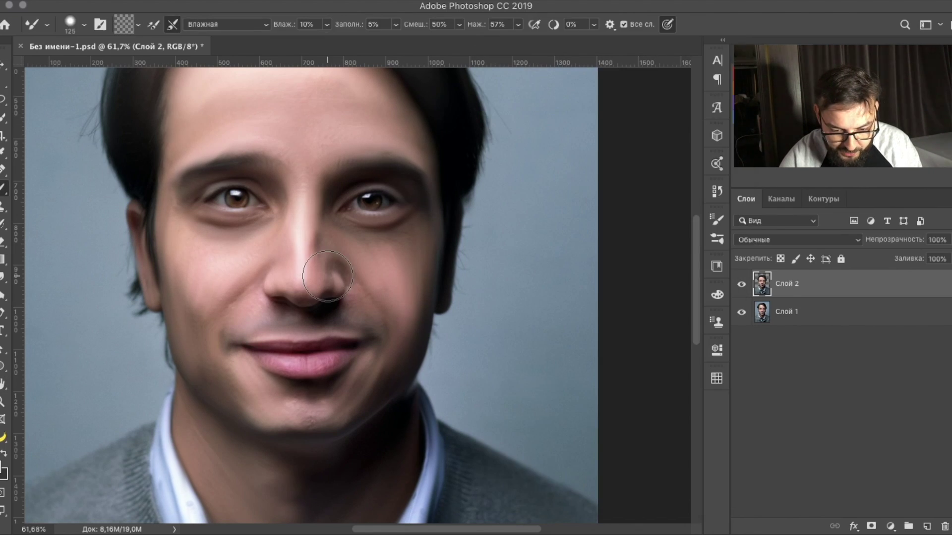
Shrink the Mixer Brush to 50 px and smooth the shading beside the nose.
scroll(298, 266, "up", 5)
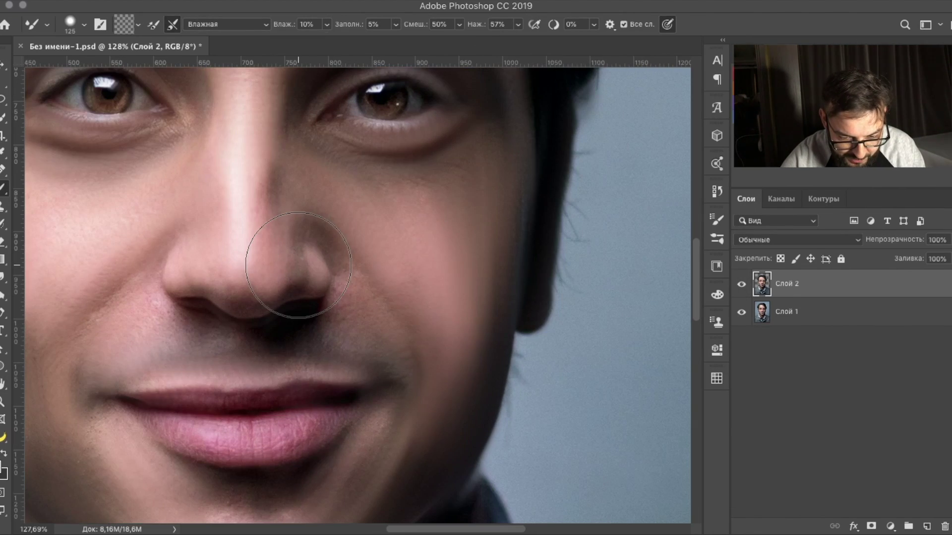
key("bracketleft")
key("bracketleft")
key("bracketleft")
key("bracketleft")
key("bracketleft")
key("bracketleft")
left_click_drag(296, 276, 299, 214)
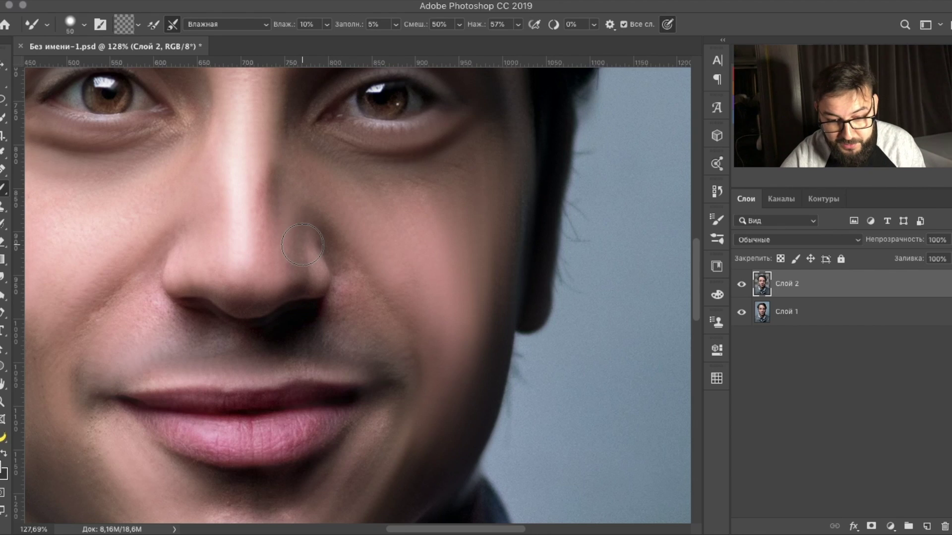
Reapply Oil Paint with Стилизация 4,7 and Чистота 0,8.
left_click(462, 2)
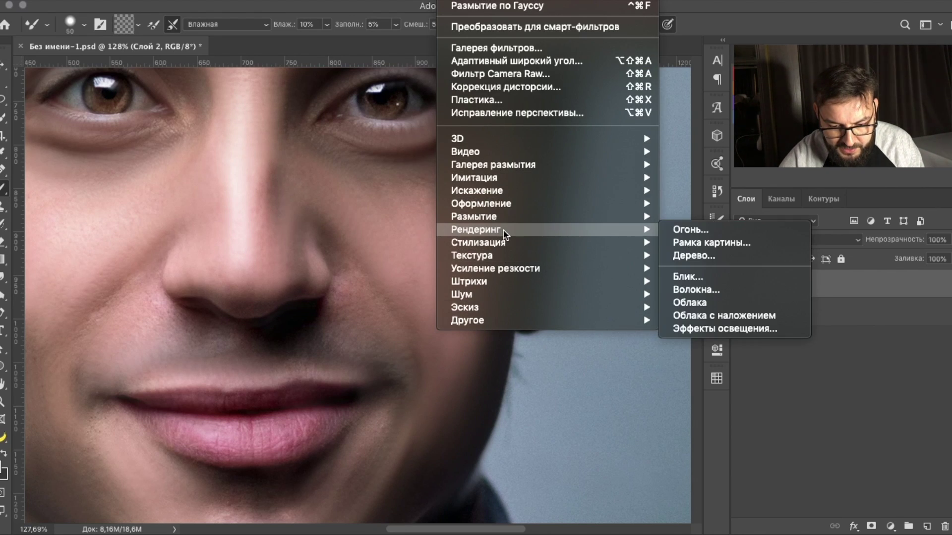
mouse_move(478, 243)
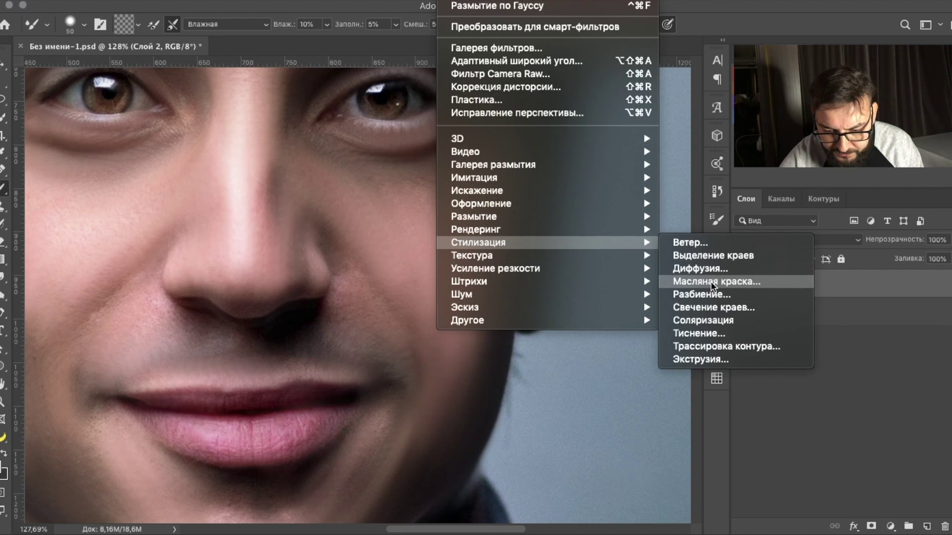
left_click(716, 281)
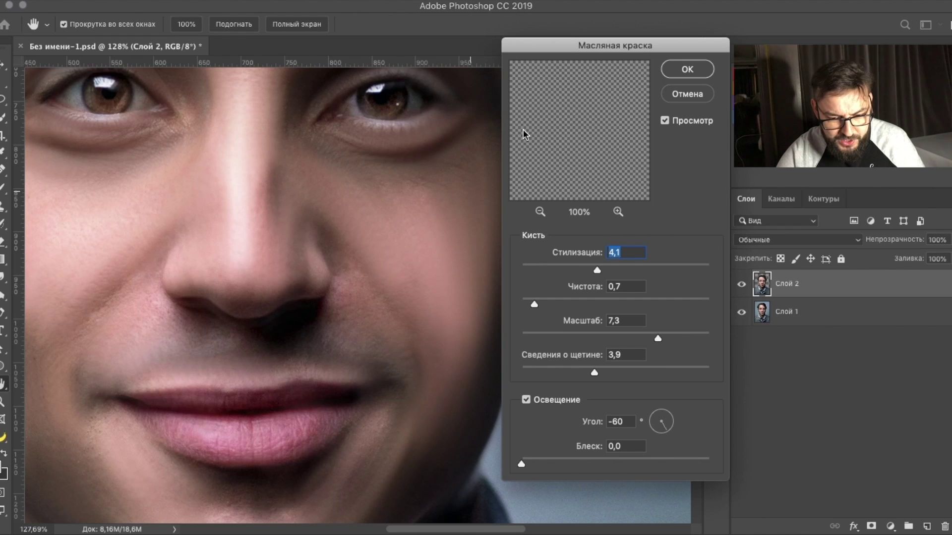
left_click_drag(594, 100, 584, 208)
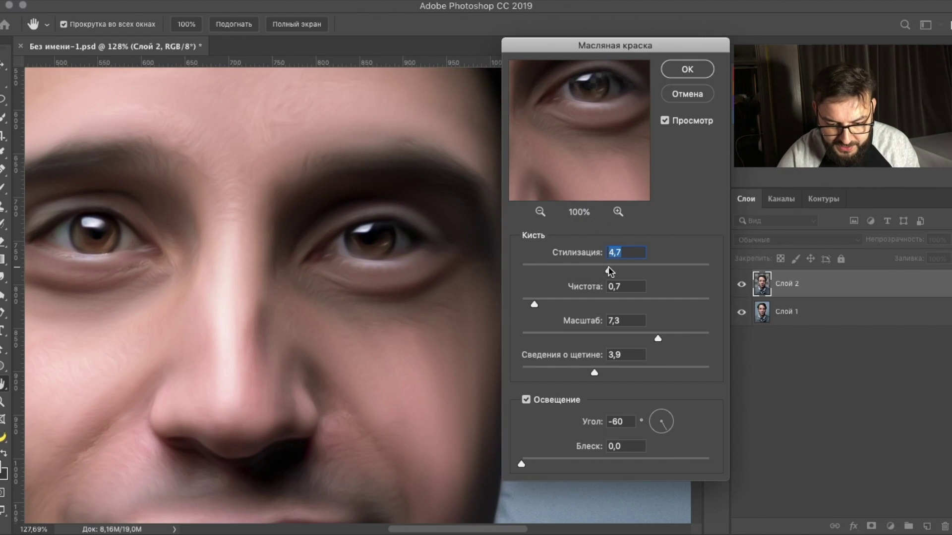
left_click_drag(534, 304, 536, 304)
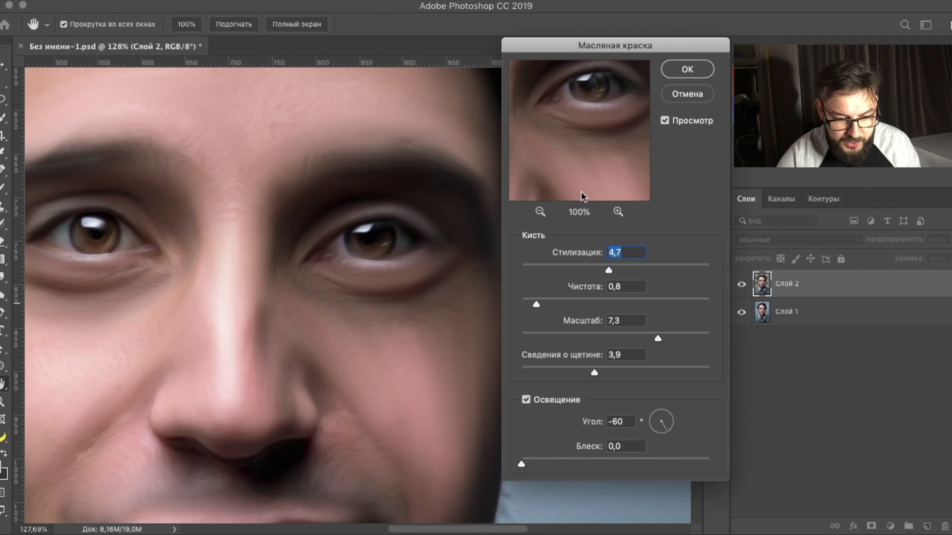
key("Tab")
key("Return")
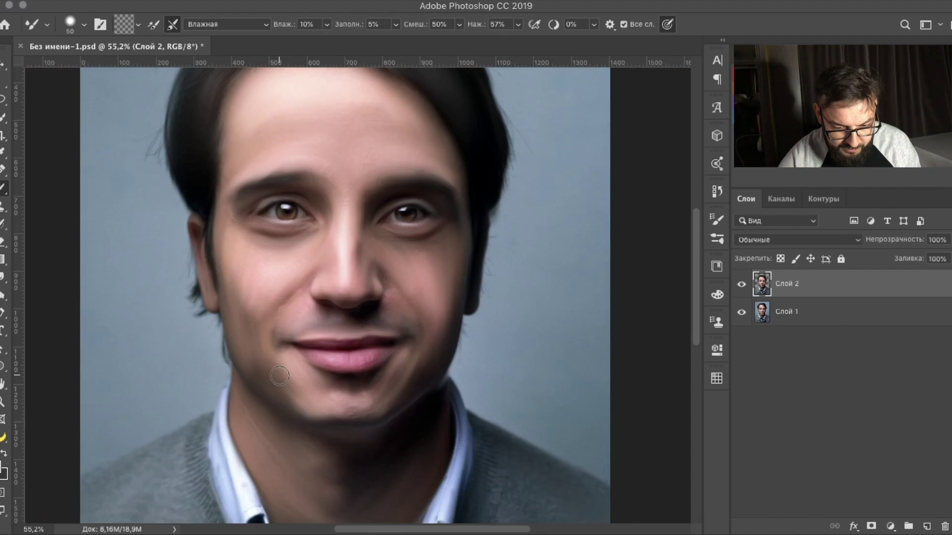
scroll(276, 377, "down", 2)
scroll(278, 377, "up", 2)
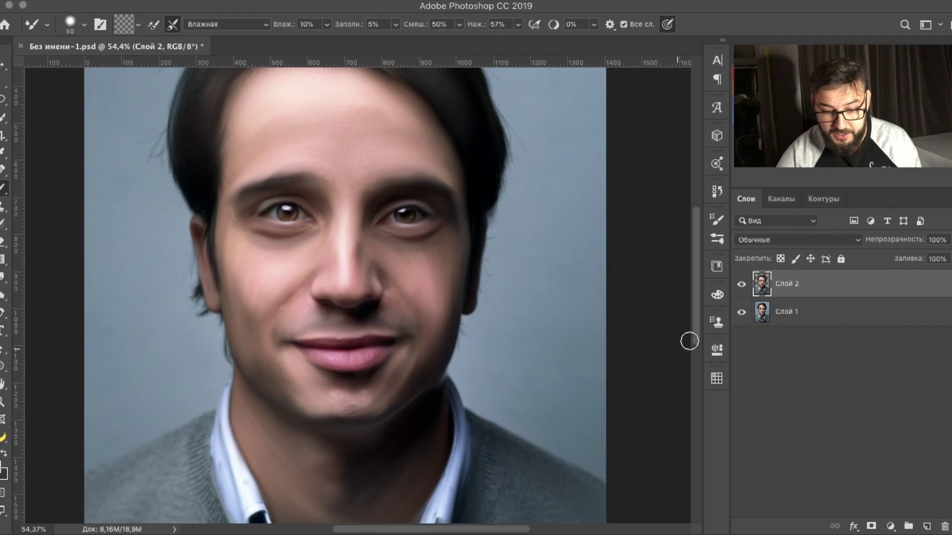
left_click(741, 312)
left_click(793, 311)
left_click(741, 284)
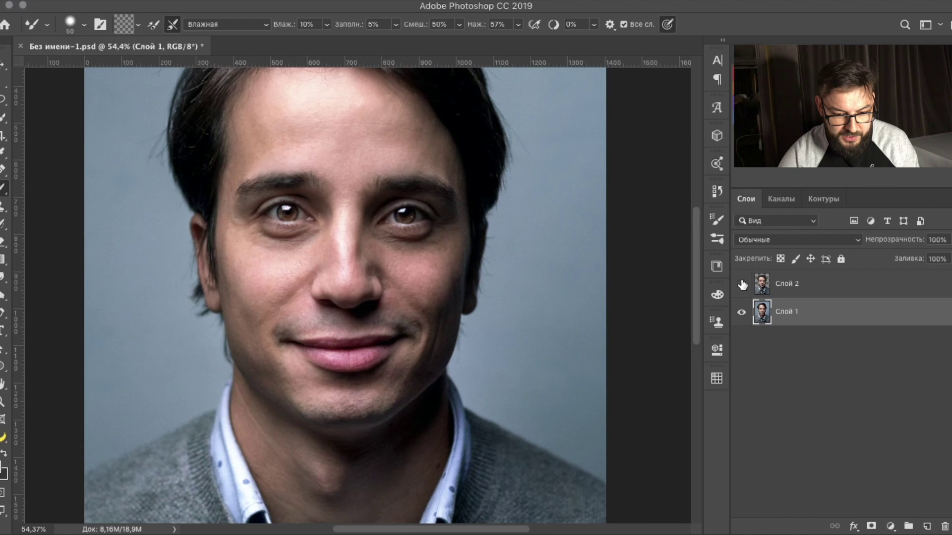
left_click(742, 284)
scroll(438, 346, "down", 1)
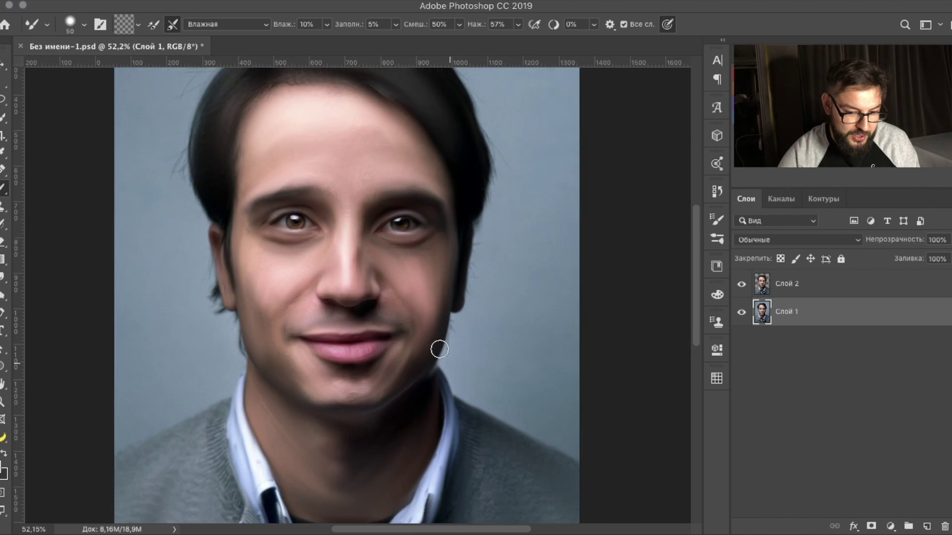
scroll(439, 349, "down", 2)
scroll(439, 350, "up", 1)
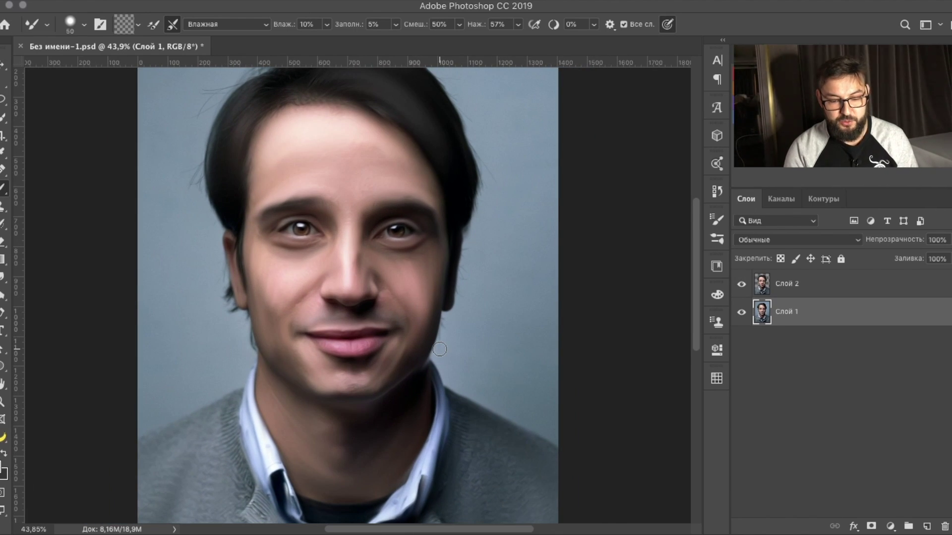